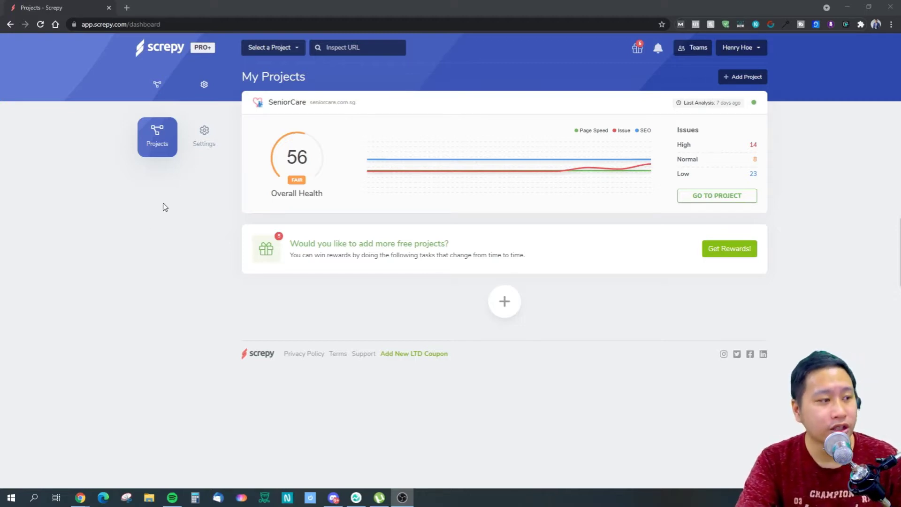
- Open the seniorcare.com.sg website in a new tab, then close it to return to the dashboard
click(330, 105)
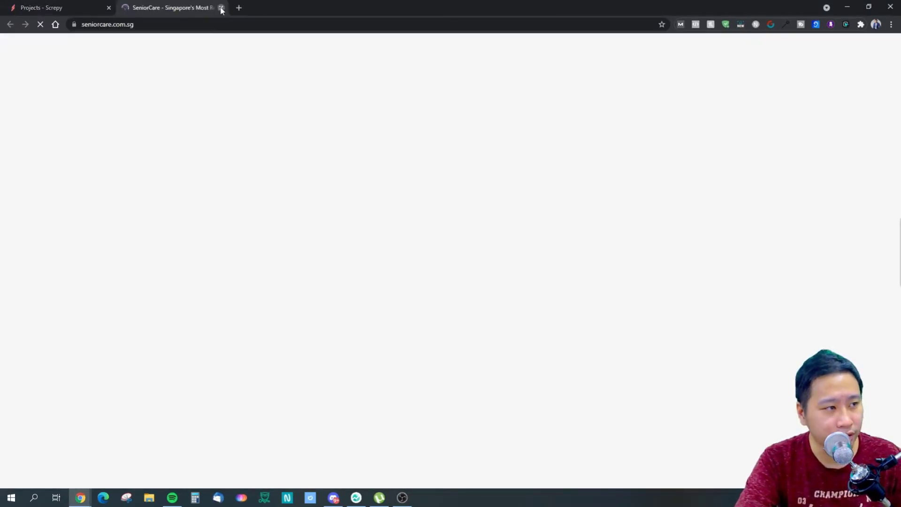
click(221, 7)
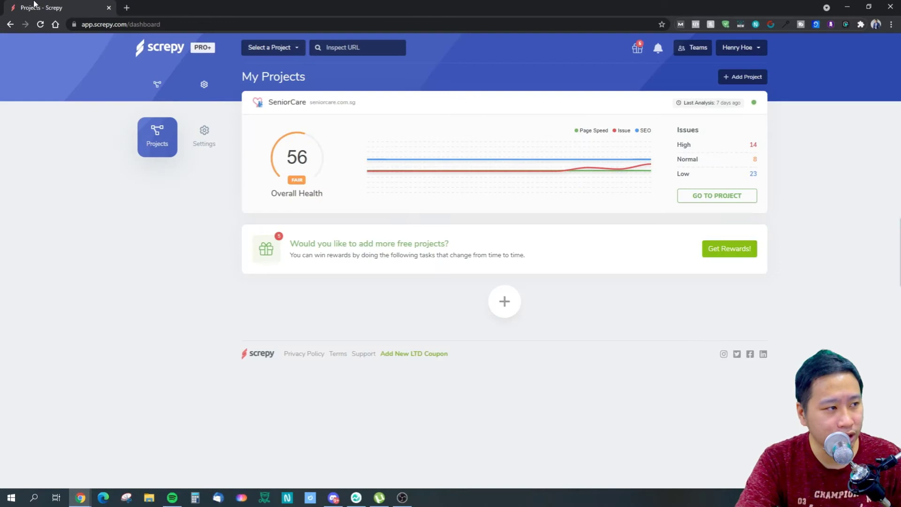
- Open the SeniorCare project and look over the top of its Overview page
click(683, 196)
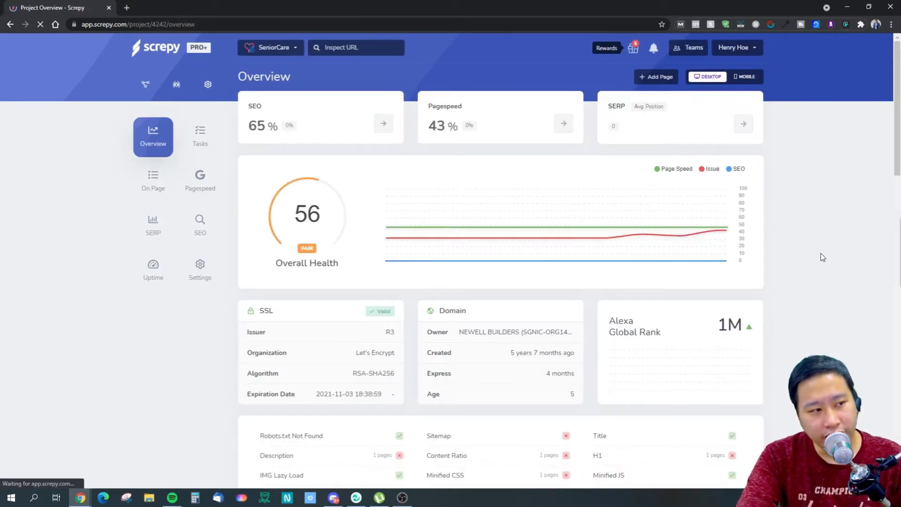
mouse_move(399, 212)
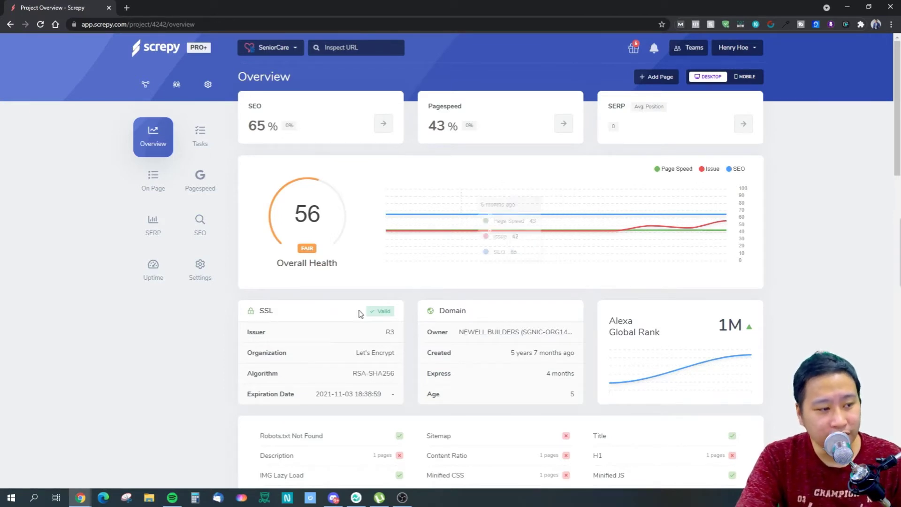
scroll(328, 311, down, 3)
scroll(384, 328, up, 3)
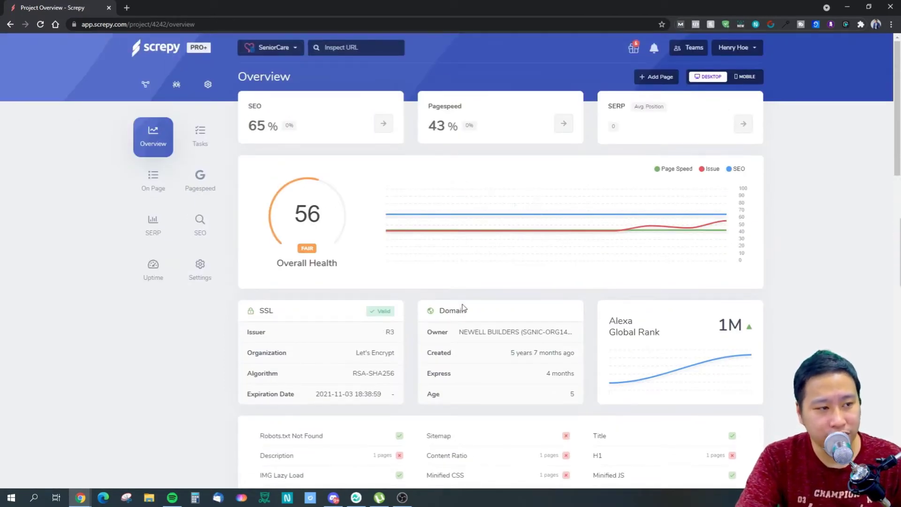
scroll(472, 376, down, 4)
scroll(474, 384, up, 3)
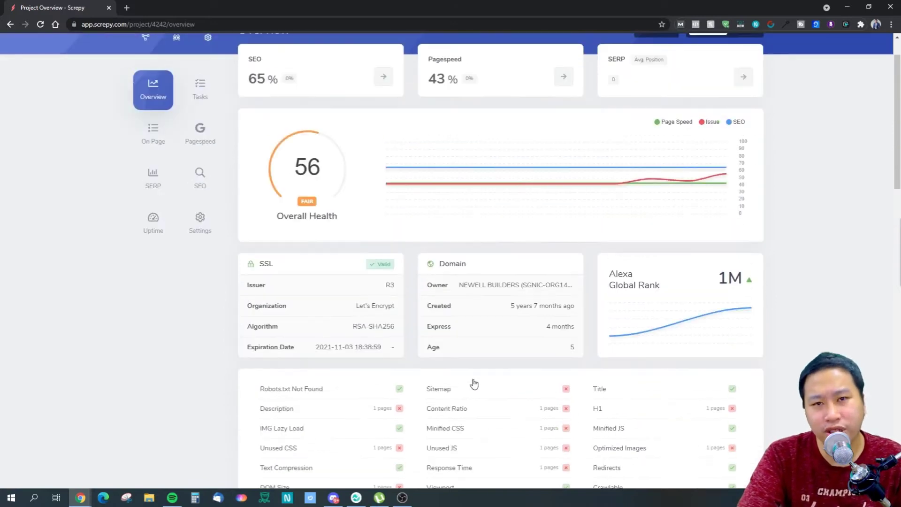
scroll(474, 384, up, 1)
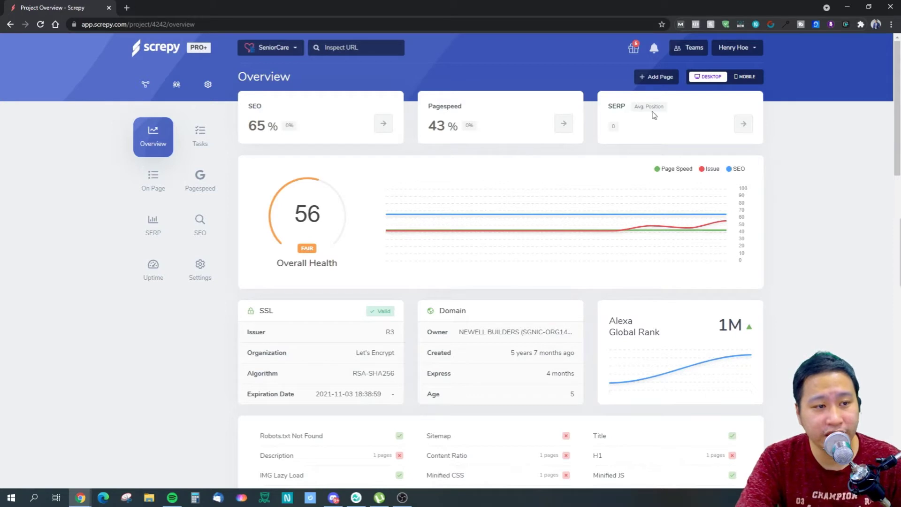
- Examine the SERP card, domain details with SSL and Alexa rank, and the checks grid
drag(607, 105, 627, 108)
click(628, 109)
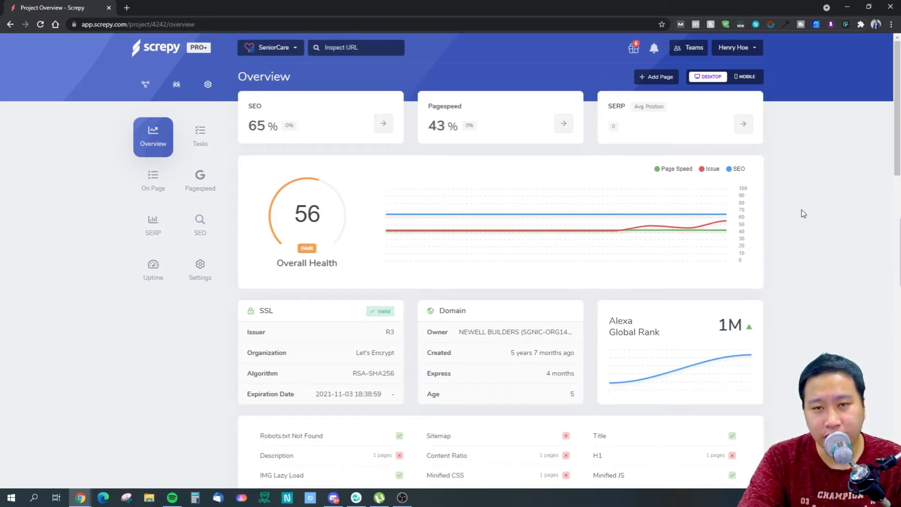
scroll(533, 273, down, 2)
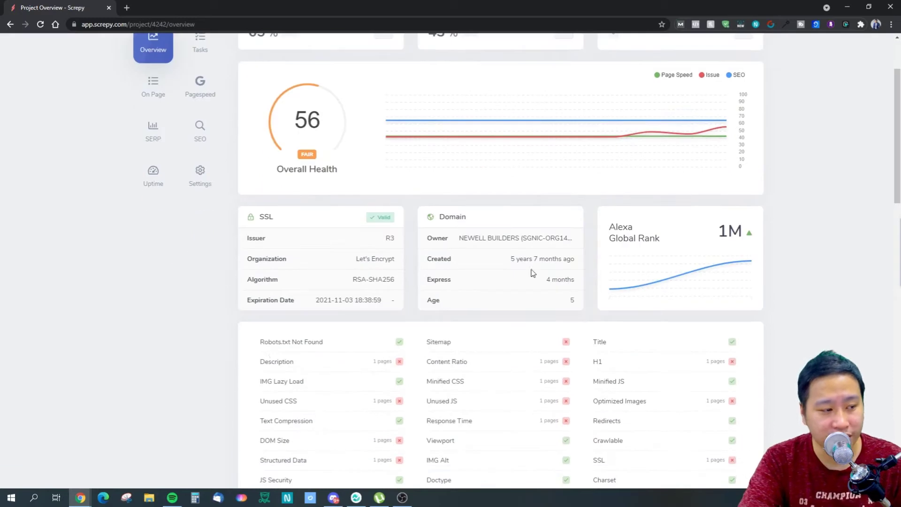
drag(257, 227, 586, 305)
click(586, 305)
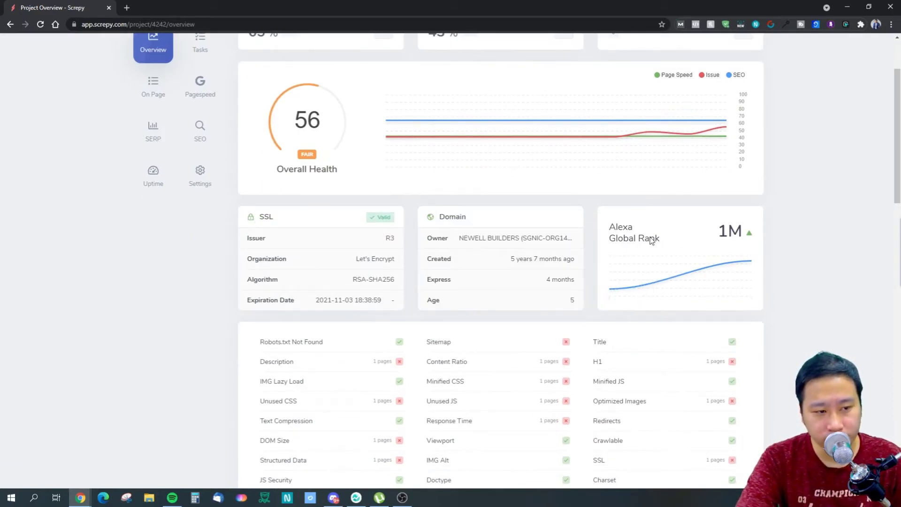
scroll(791, 292, down, 4)
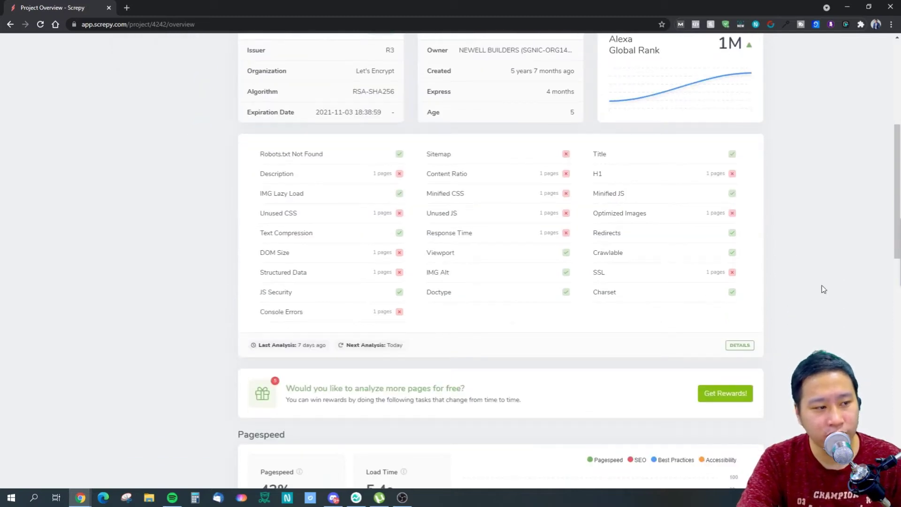
scroll(357, 244, up, 1)
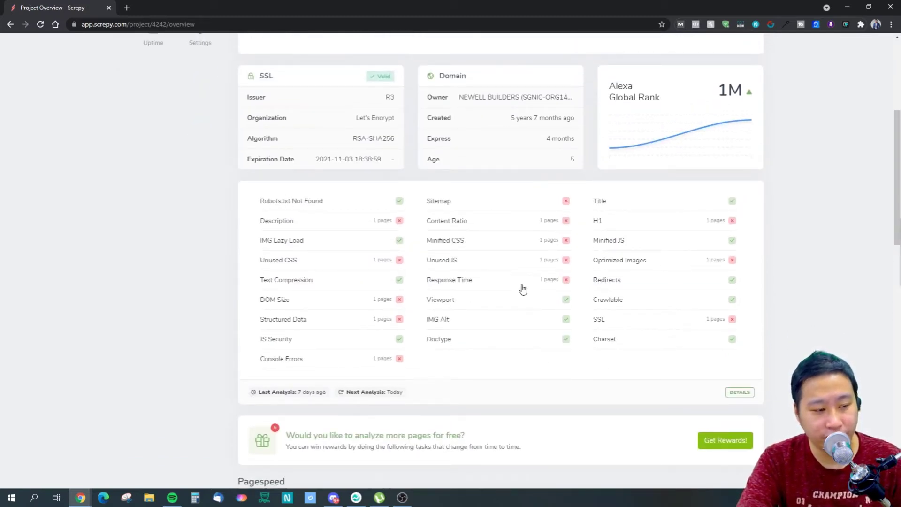
click(396, 224)
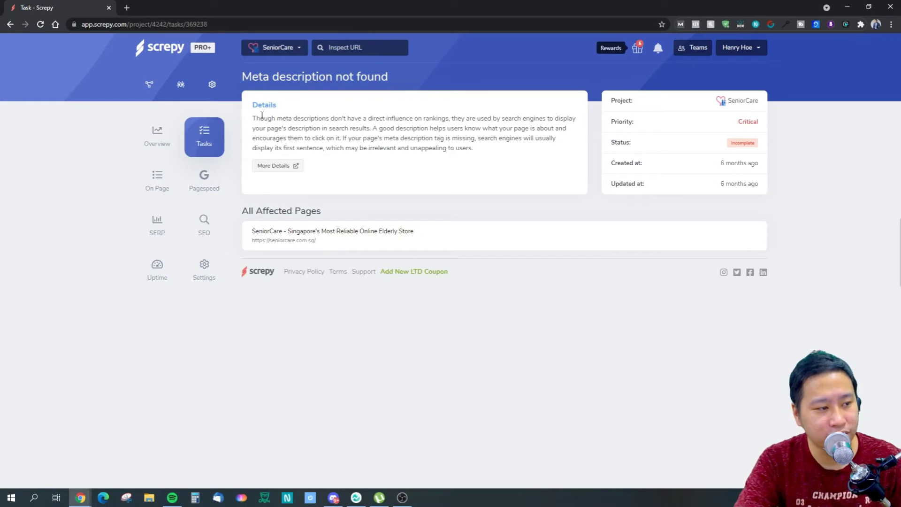
drag(253, 116, 478, 148)
click(477, 148)
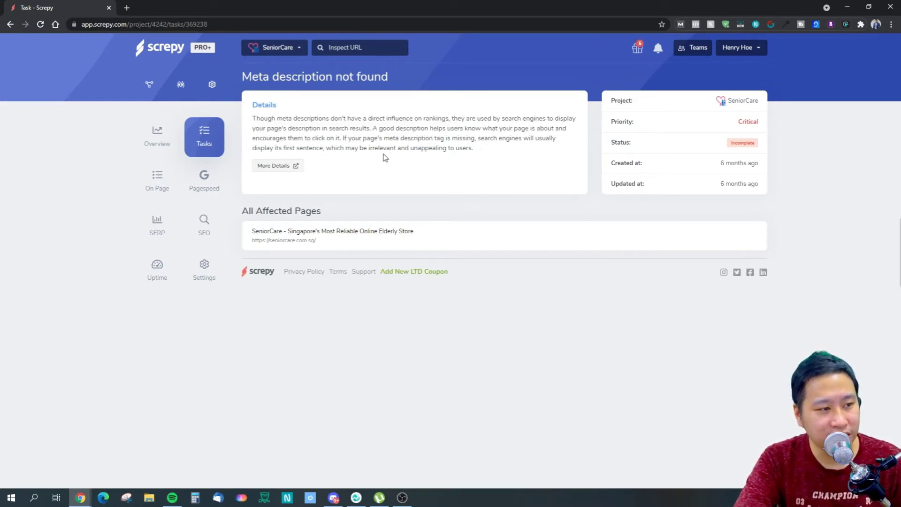
drag(384, 139, 484, 140)
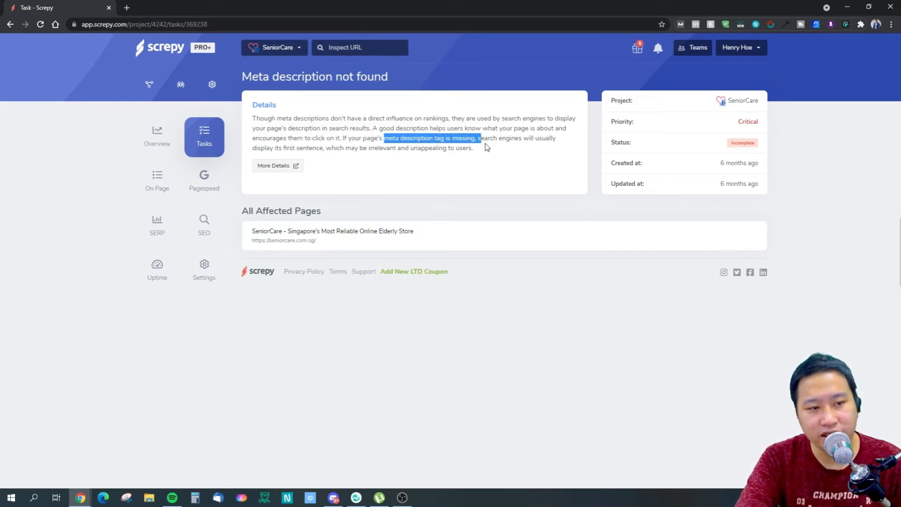
click(488, 149)
drag(367, 147, 370, 148)
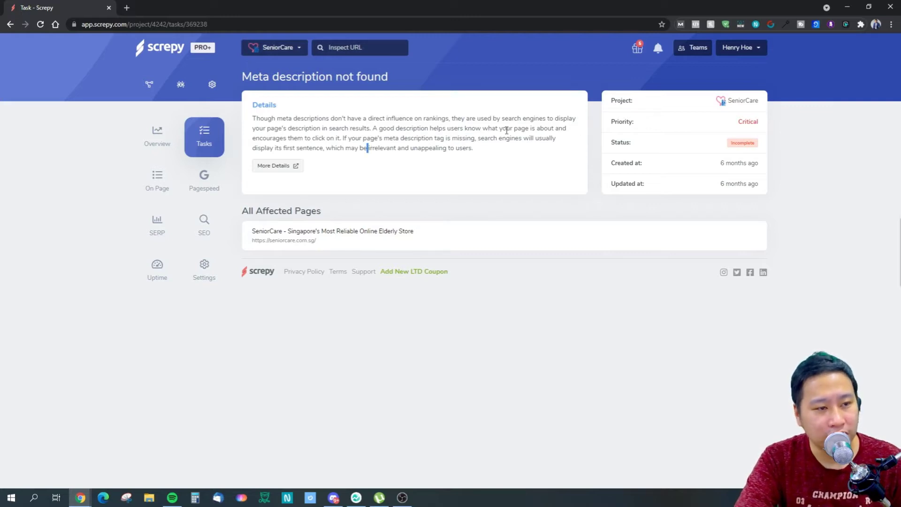
double_click(746, 121)
click(416, 97)
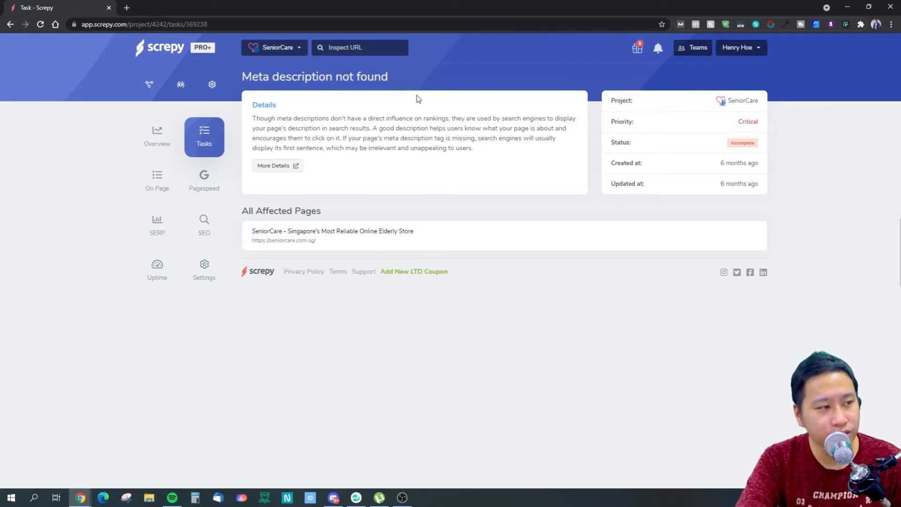
click(9, 24)
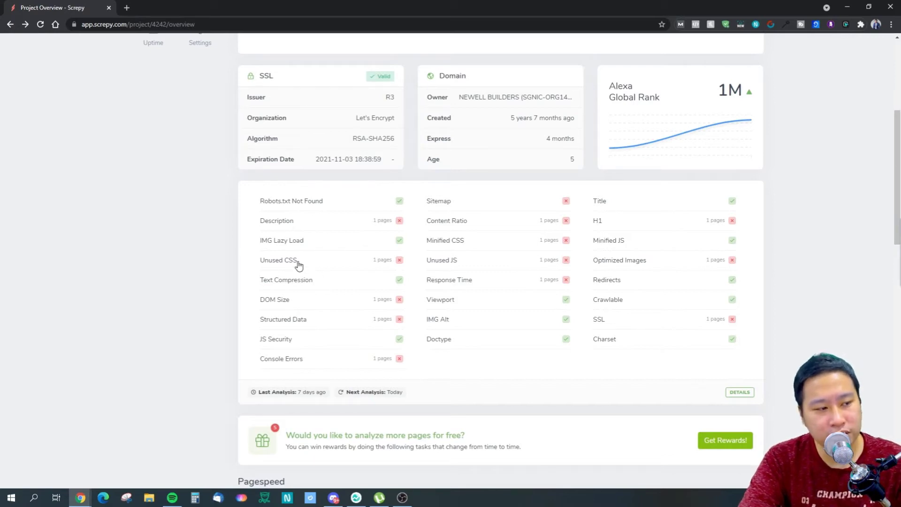
click(290, 247)
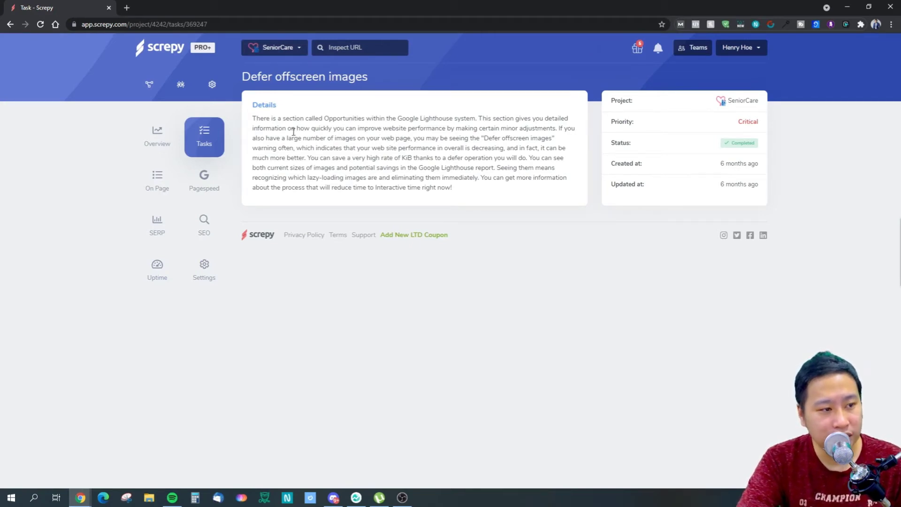
drag(273, 118, 491, 196)
click(495, 196)
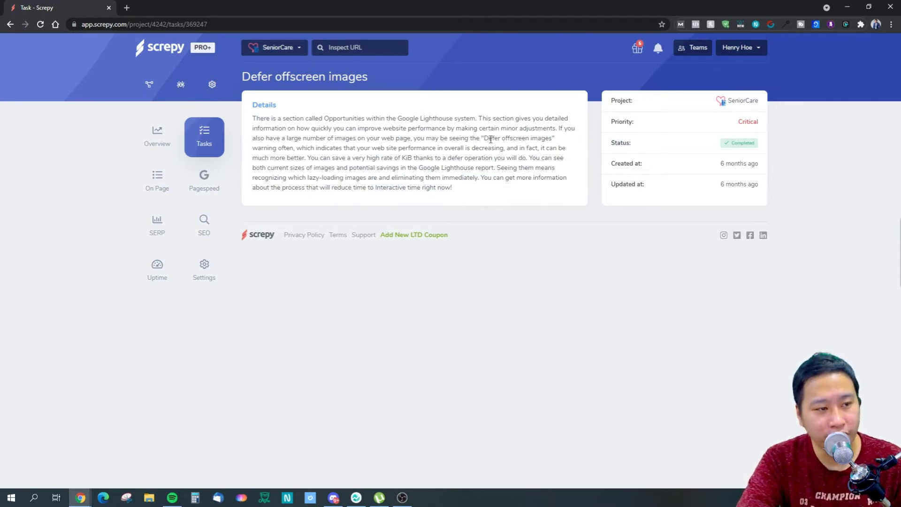
drag(505, 140, 545, 141)
click(545, 143)
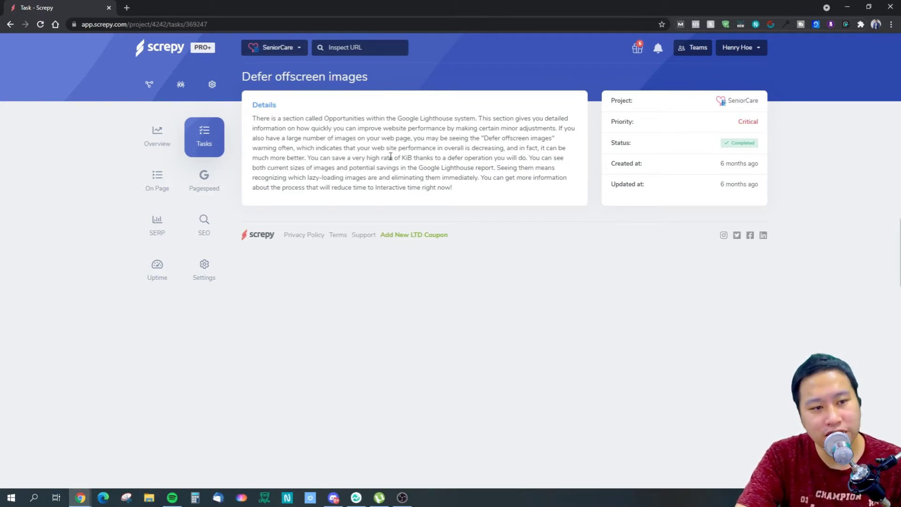
click(10, 25)
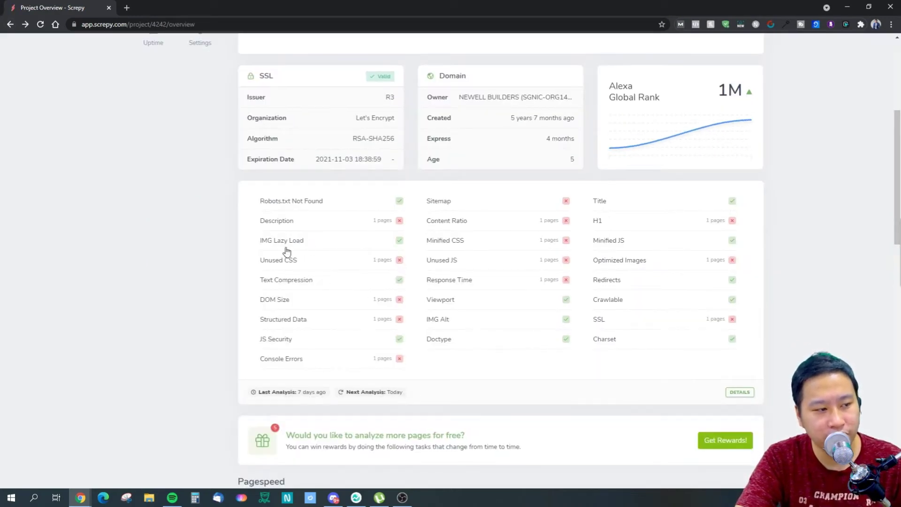
- Open the Use Text Compression task and read its explanation
click(294, 285)
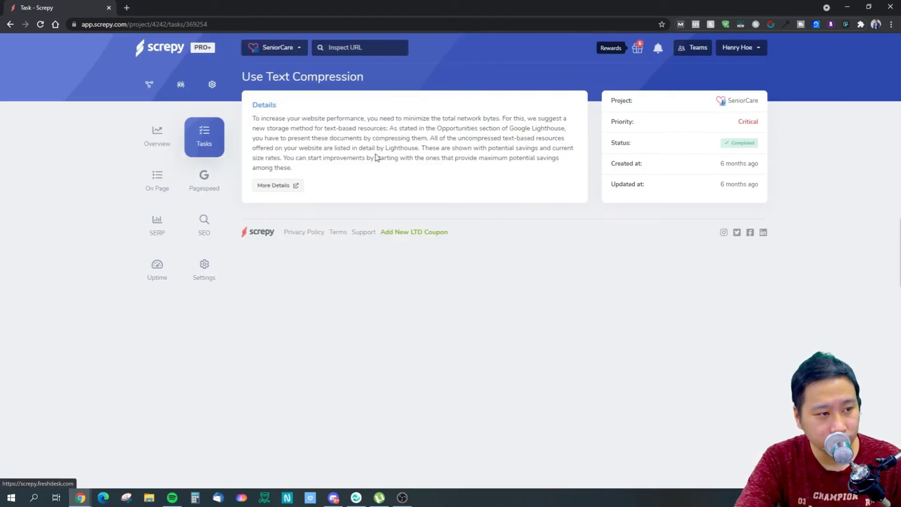
drag(342, 131, 486, 165)
click(506, 189)
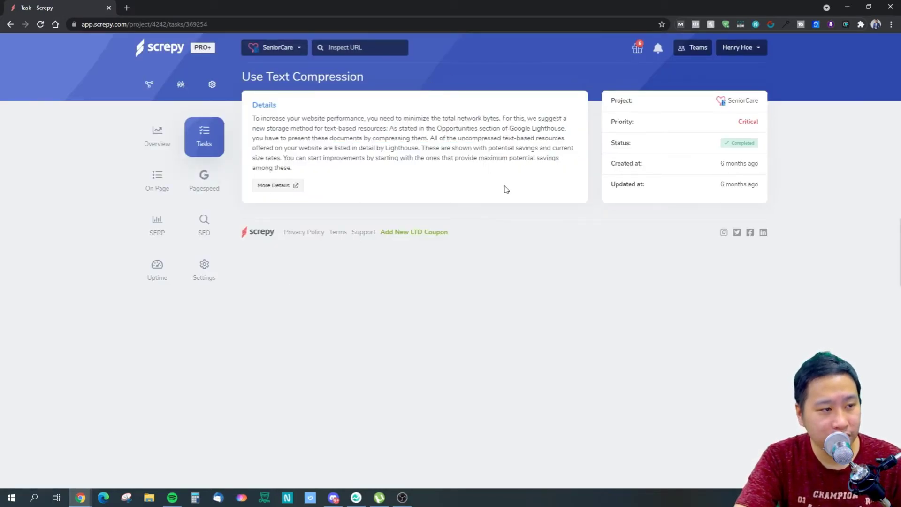
- Read the task's detailed article at 'How to pass the audit?' in a new tab, then return to the overview
right_click(284, 187)
click(328, 191)
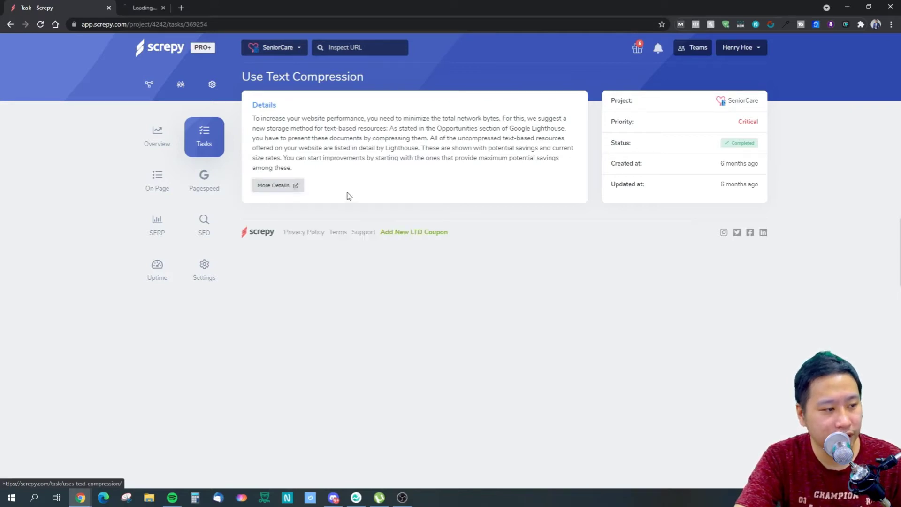
click(183, 9)
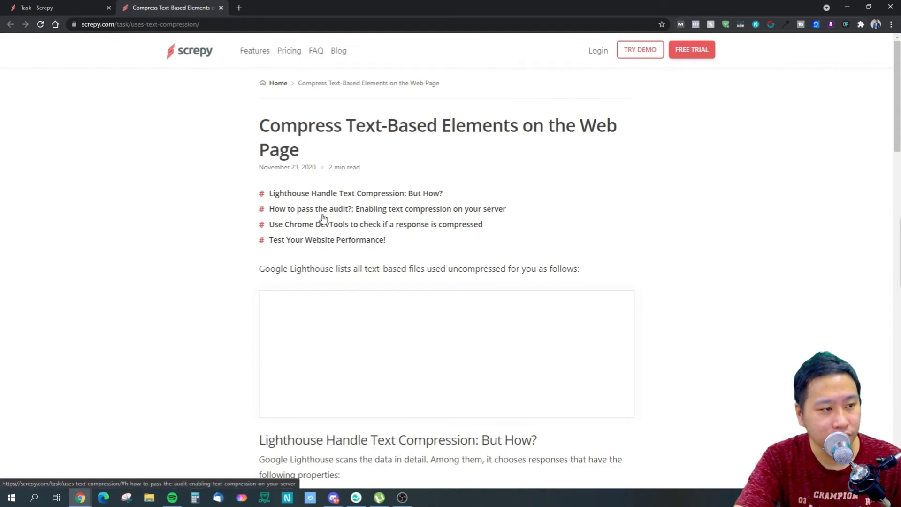
click(262, 210)
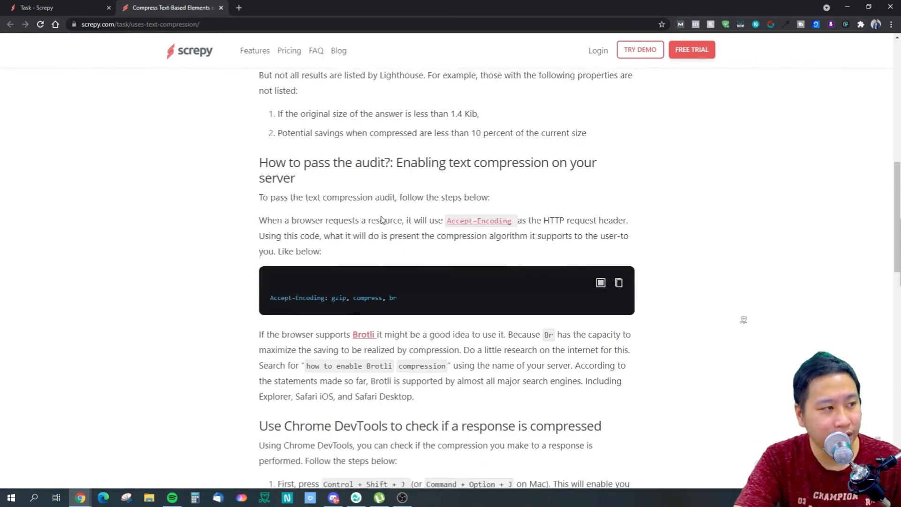
scroll(381, 220, down, 10)
scroll(372, 216, up, 11)
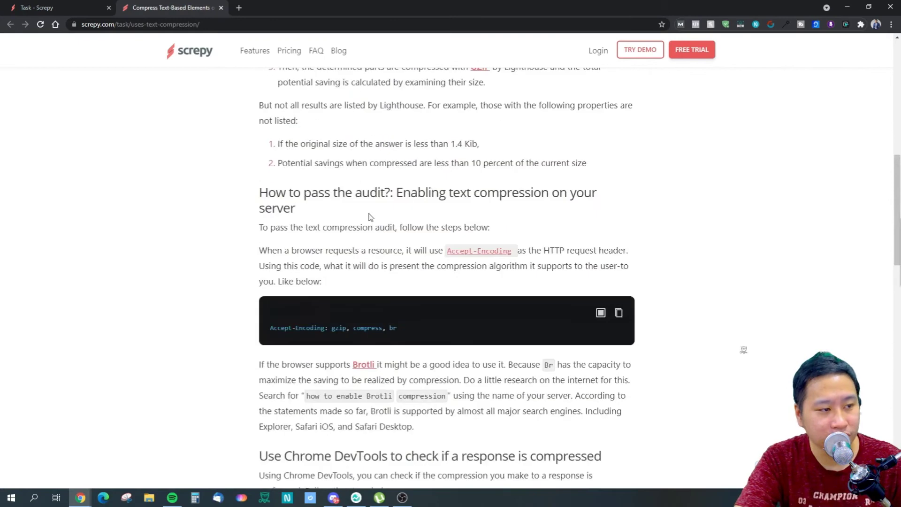
scroll(366, 219, up, 15)
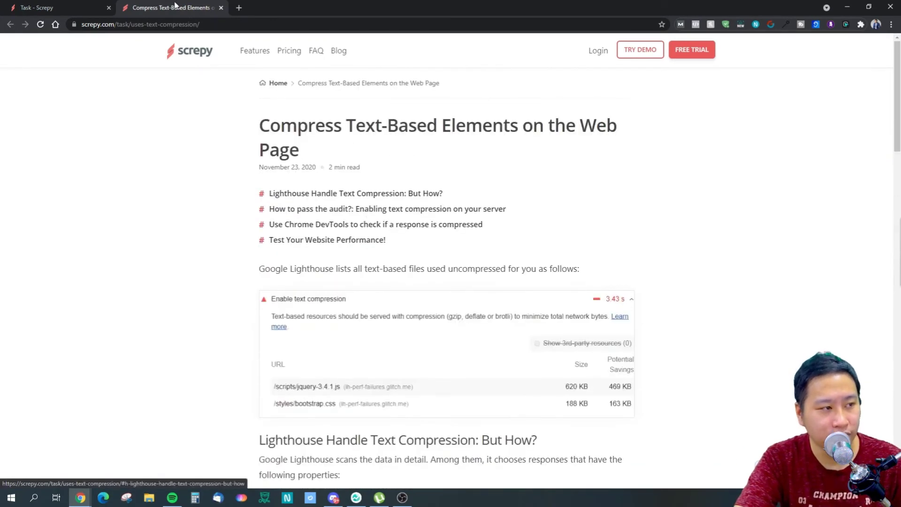
click(91, 7)
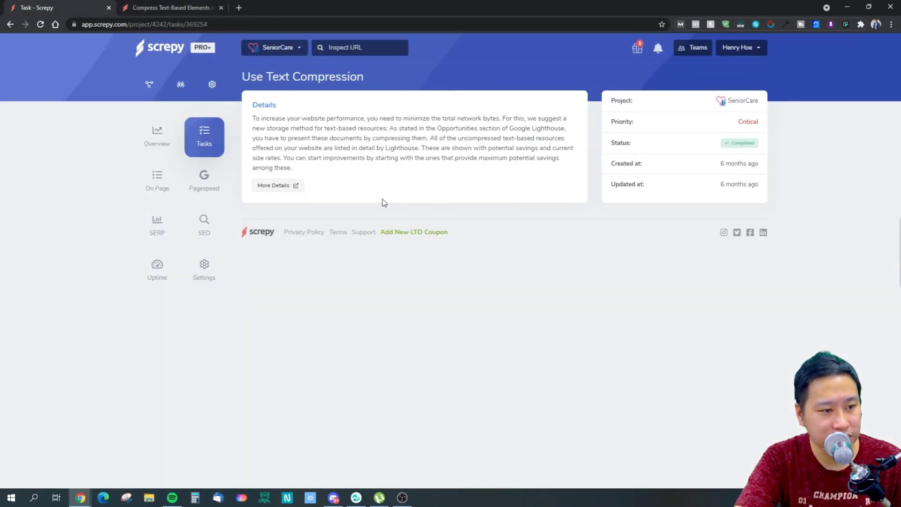
click(9, 25)
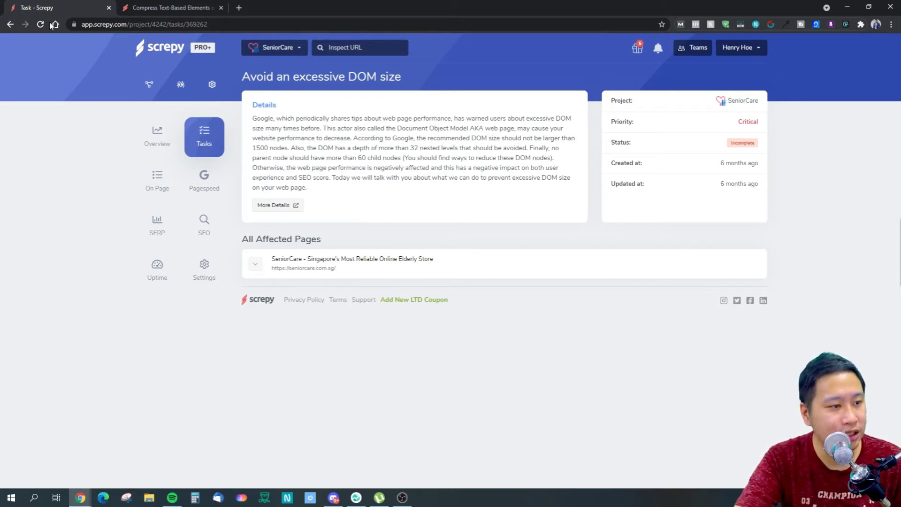
- Back on the overview, review Pagespeed, Keyword Rankings and Issues (14 high, 8 normal, 23 low)
click(9, 25)
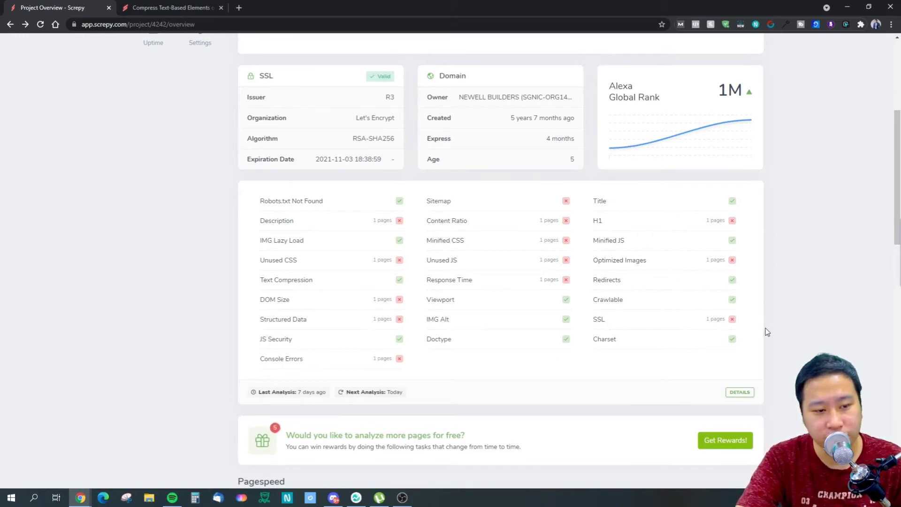
scroll(488, 283, down, 4)
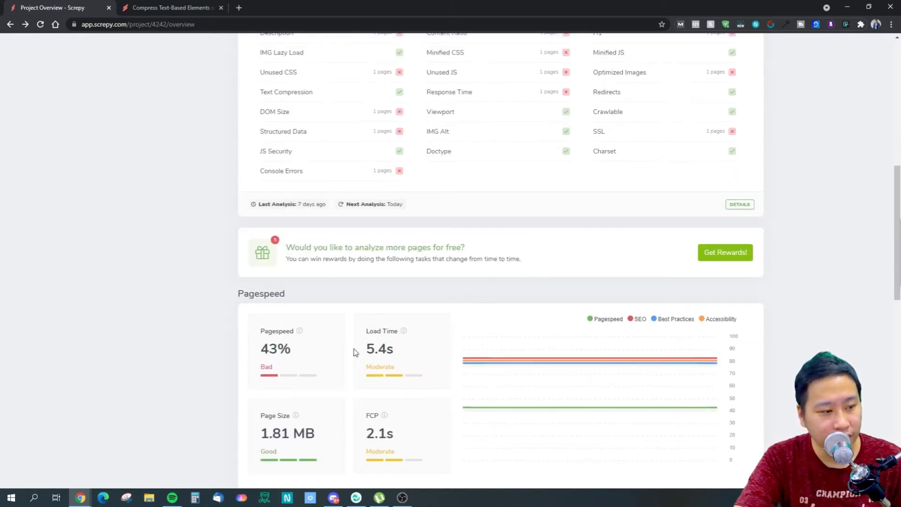
scroll(354, 352, down, 3)
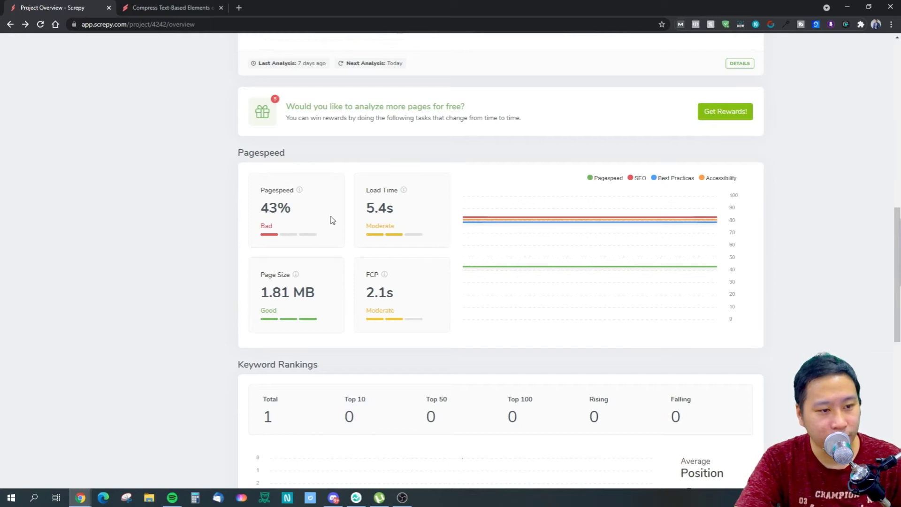
scroll(359, 280, down, 6)
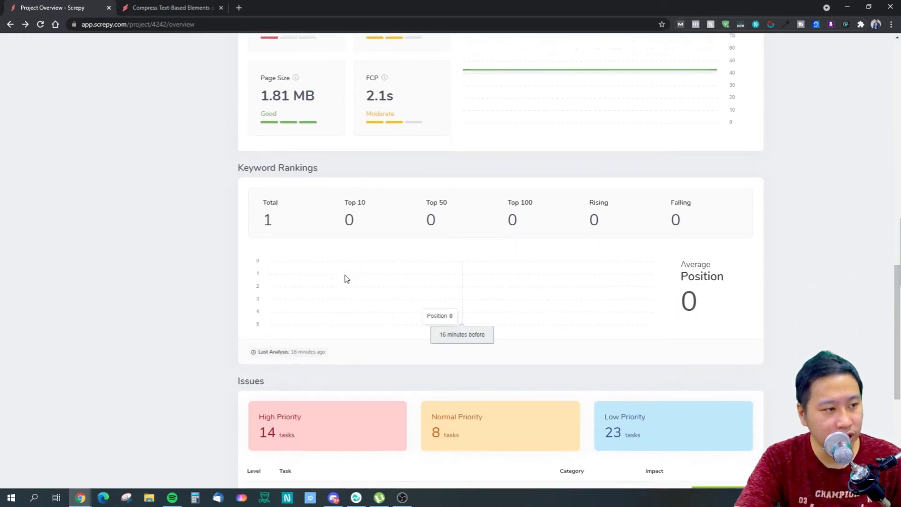
scroll(416, 306, down, 4)
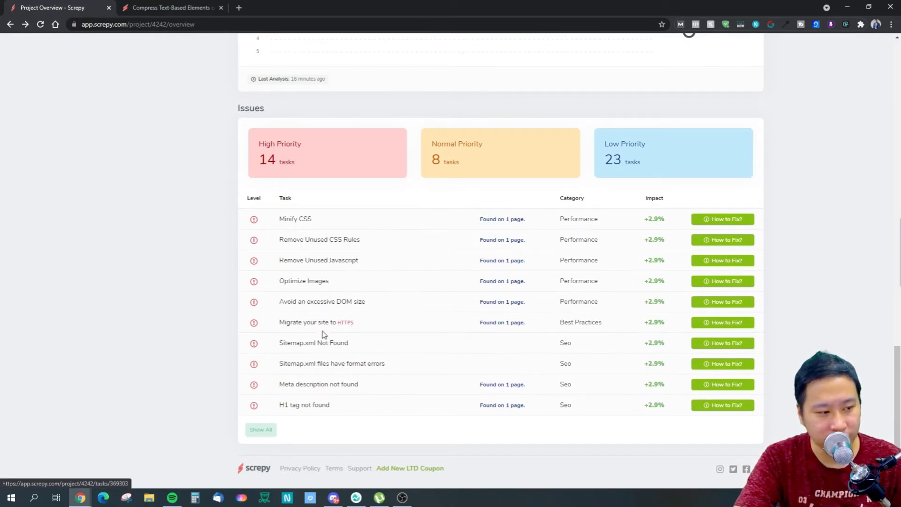
scroll(305, 416, up, 1)
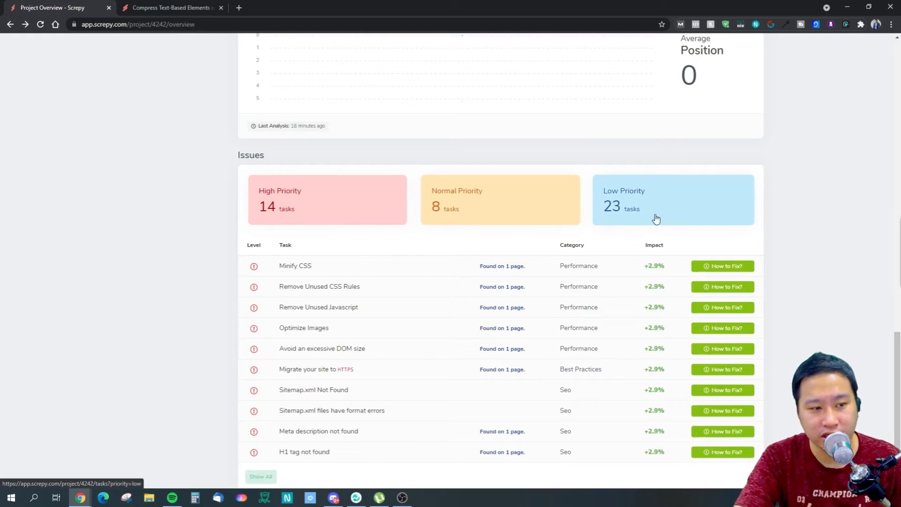
drag(897, 353, 860, 96)
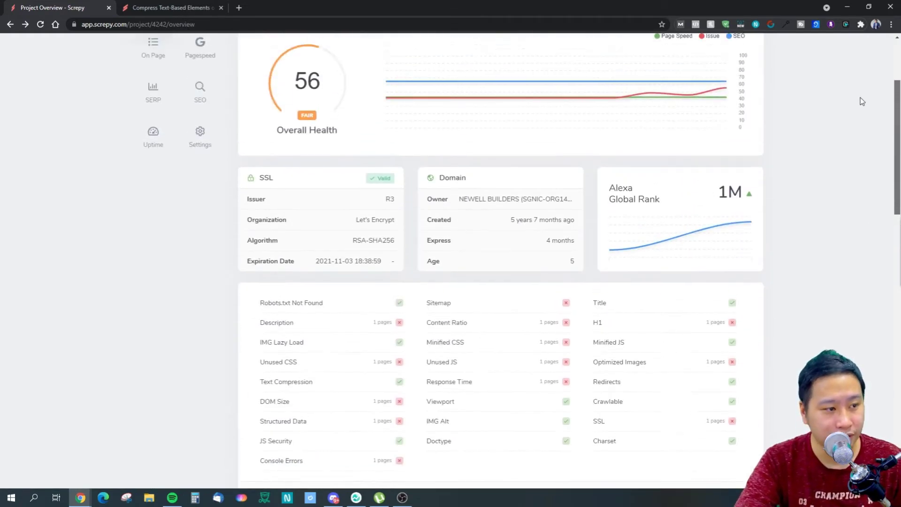
scroll(226, 231, up, 2)
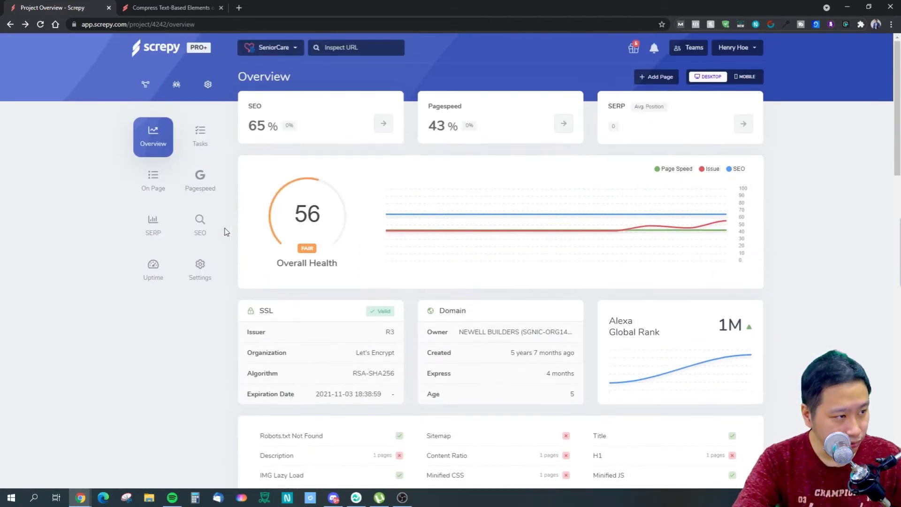
- Open the Tasks page and browse its task cards, led by critical Minify CSS
click(153, 186)
click(214, 134)
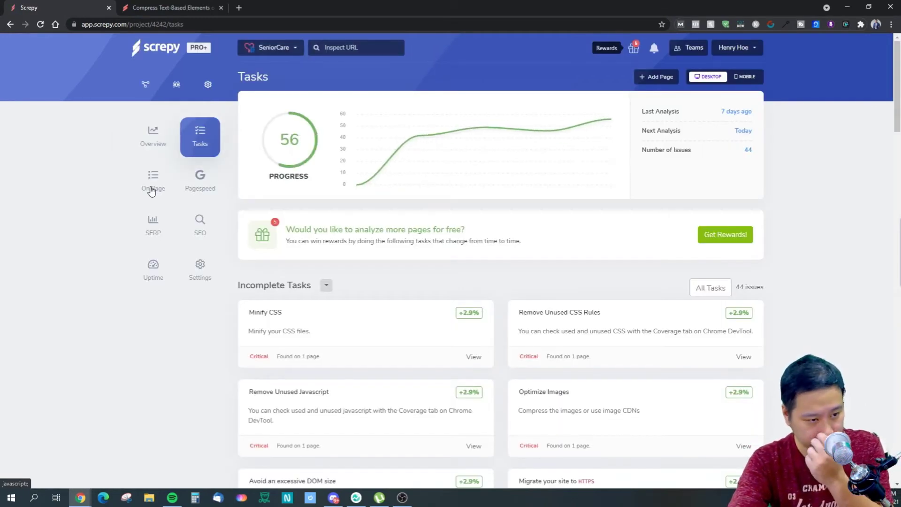
scroll(535, 285, down, 12)
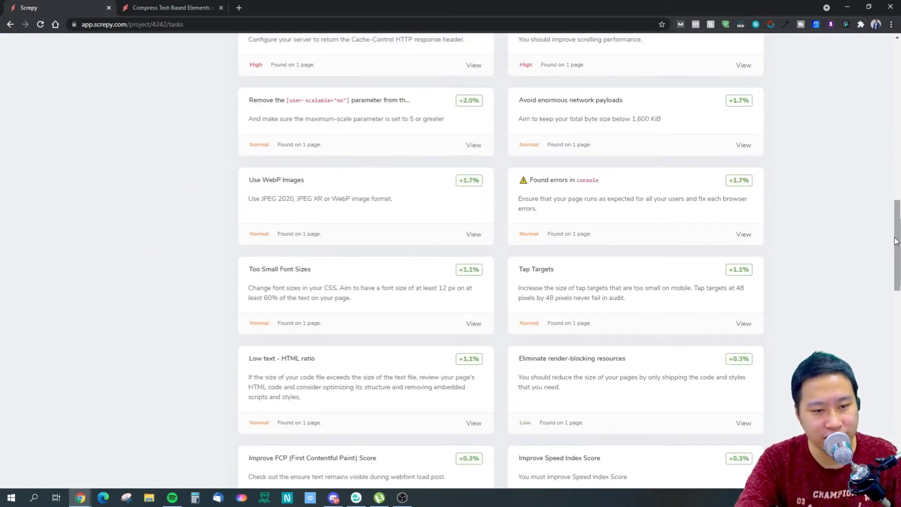
scroll(535, 285, down, 10)
scroll(857, 61, up, 20)
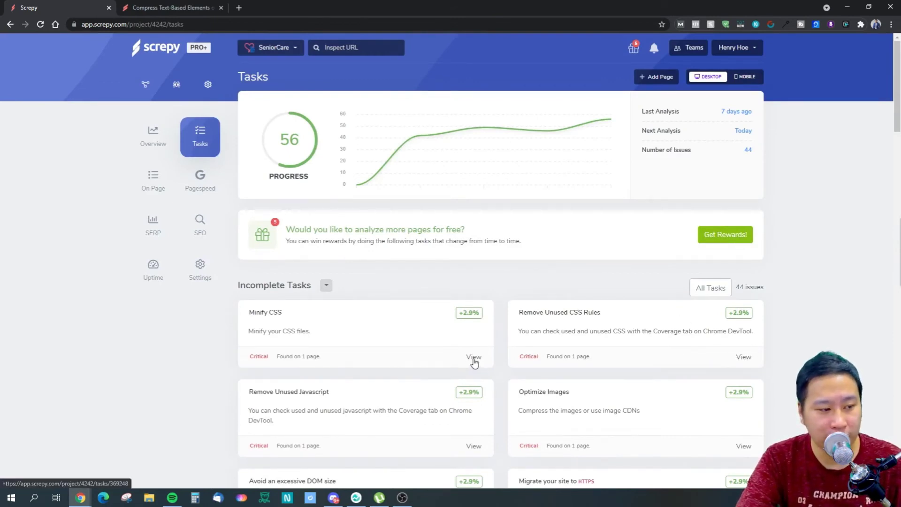
- View the Headings, Keywords and Images on-page reports, ending on Canonical
click(149, 182)
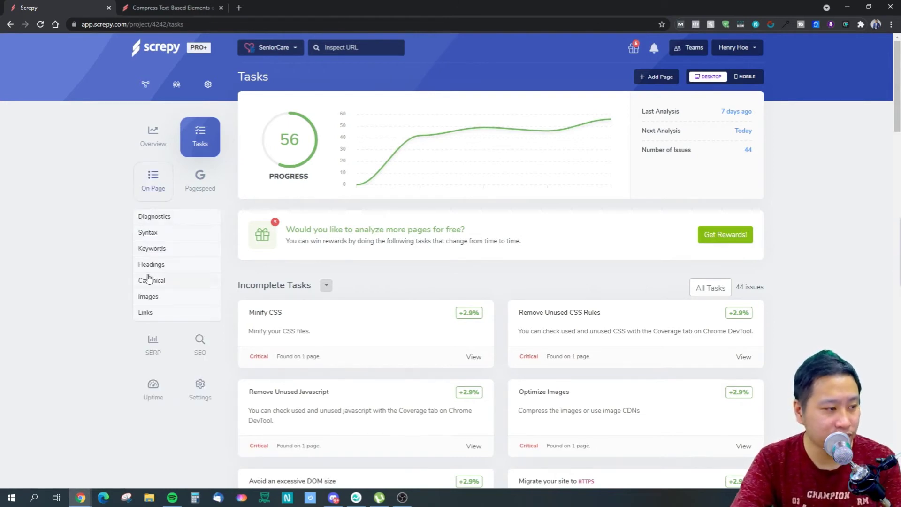
click(160, 264)
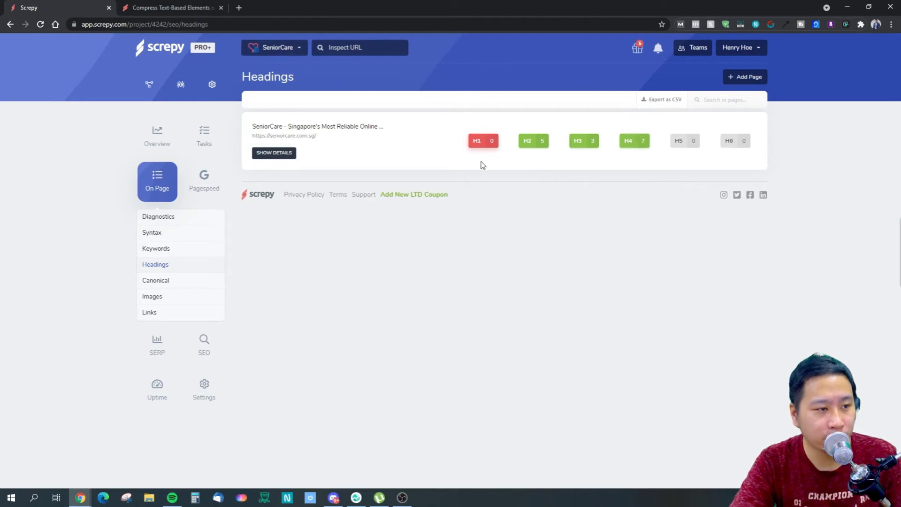
click(165, 250)
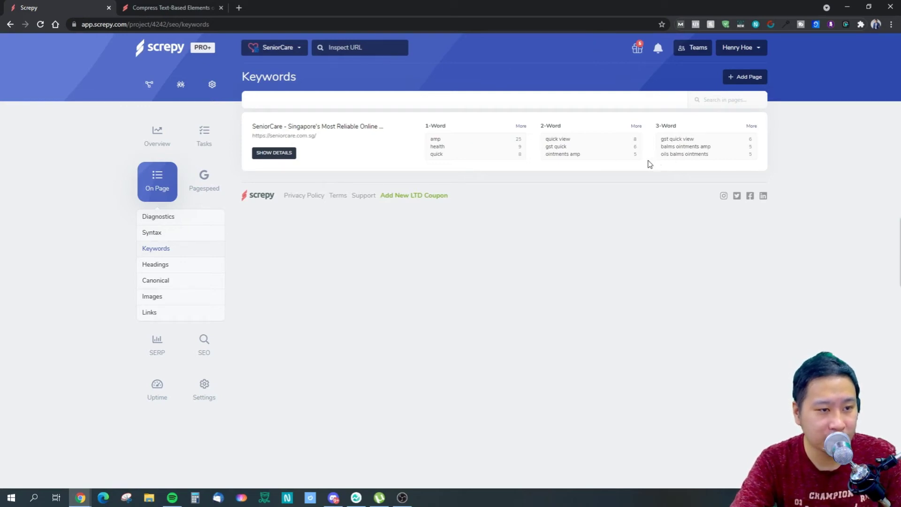
click(160, 295)
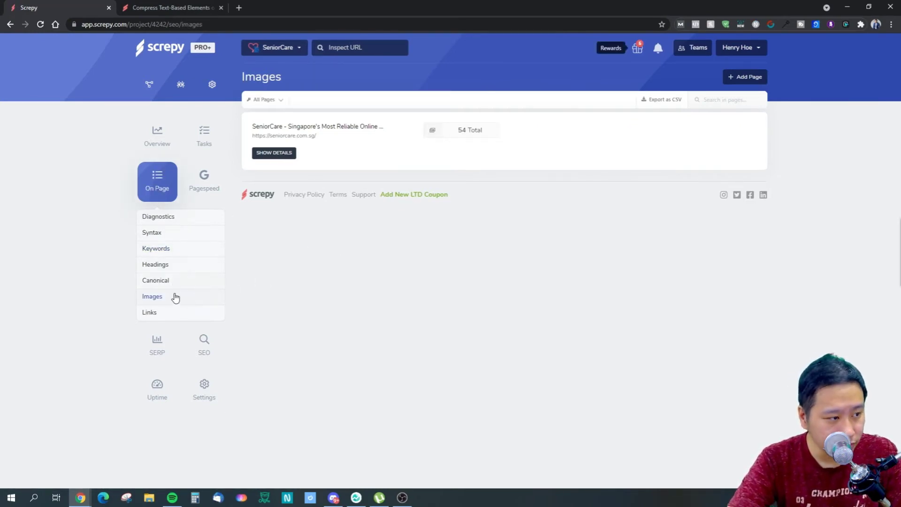
click(157, 283)
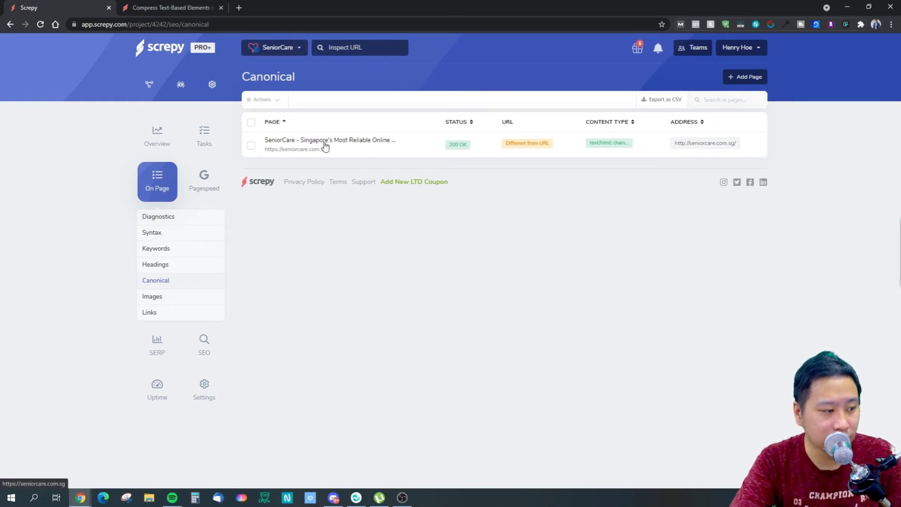
- Review the Pagespeed report, then open the SEO results report
click(199, 178)
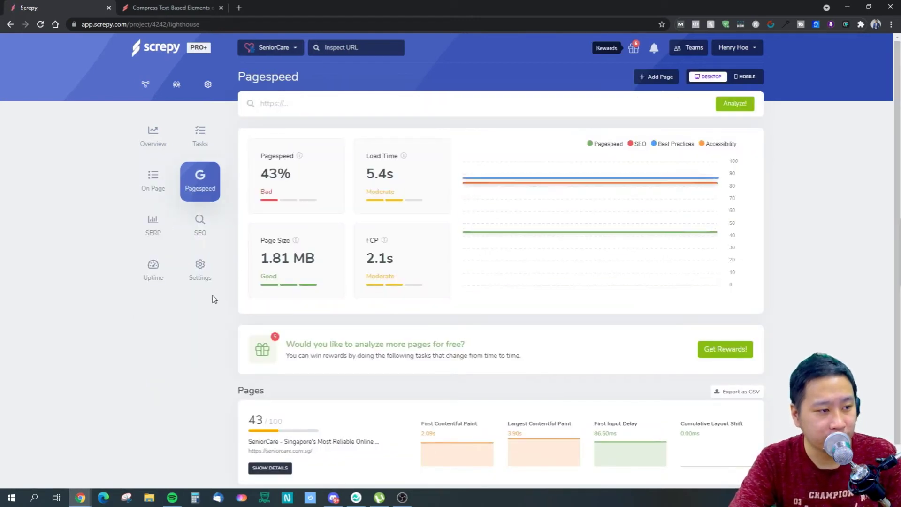
scroll(346, 346, down, 1)
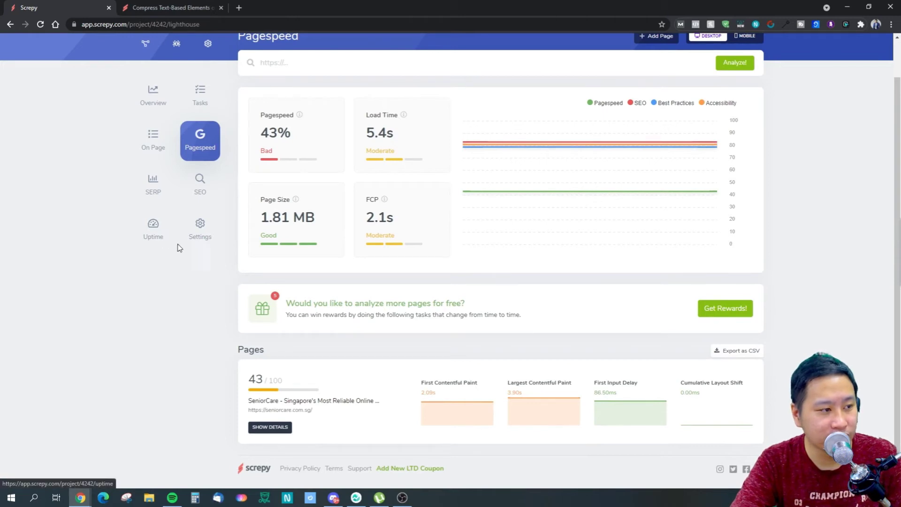
scroll(211, 274, up, 1)
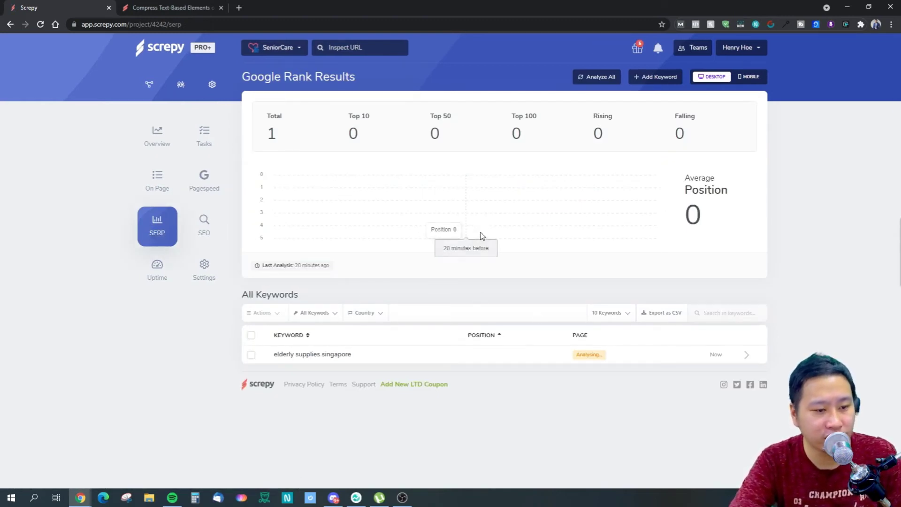
click(205, 232)
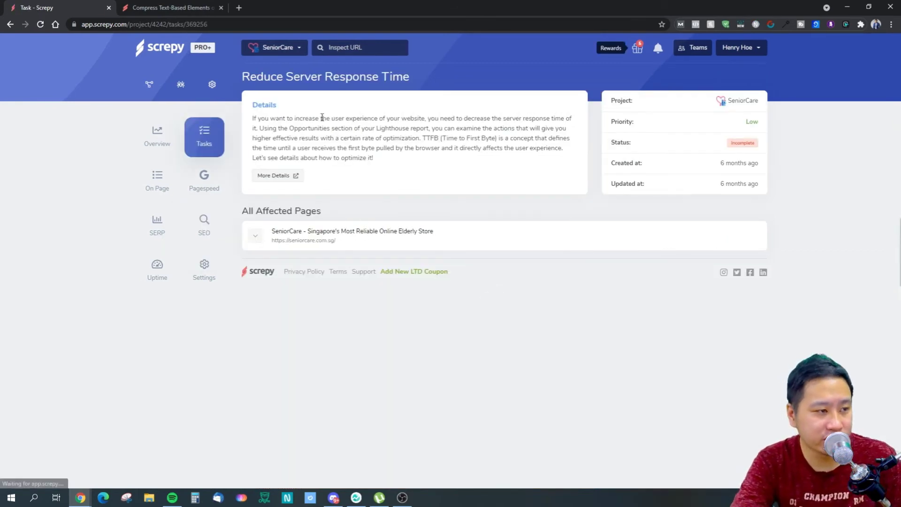
- Select and then deselect the Reduce Server Response Time task's details paragraph
drag(253, 119, 374, 159)
click(408, 159)
triple_click(368, 159)
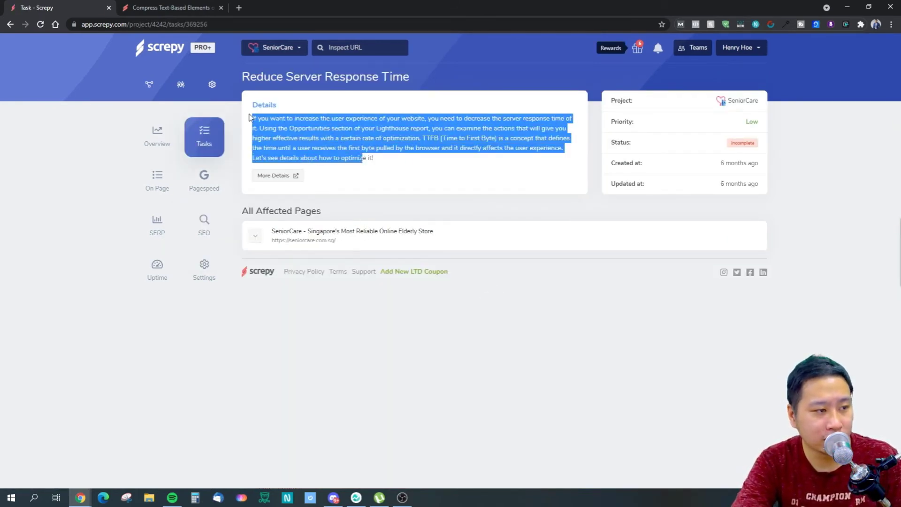
click(340, 146)
- Return to SEO Results, scan its Issues list, and open the Uptime report
click(10, 24)
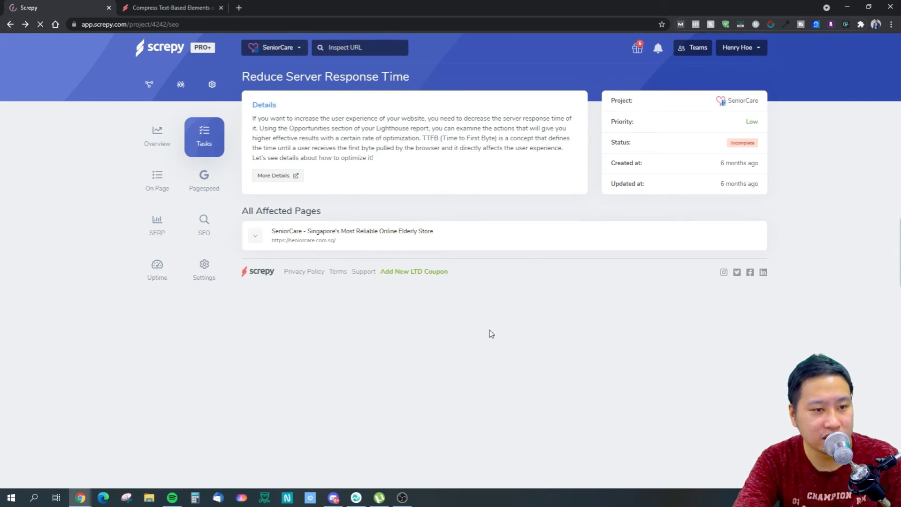
scroll(507, 400, down, 6)
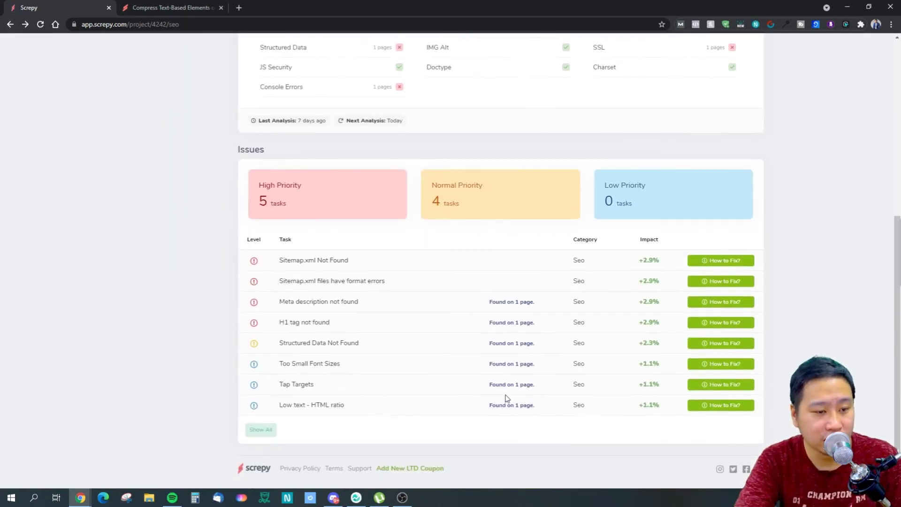
scroll(256, 284, up, 6)
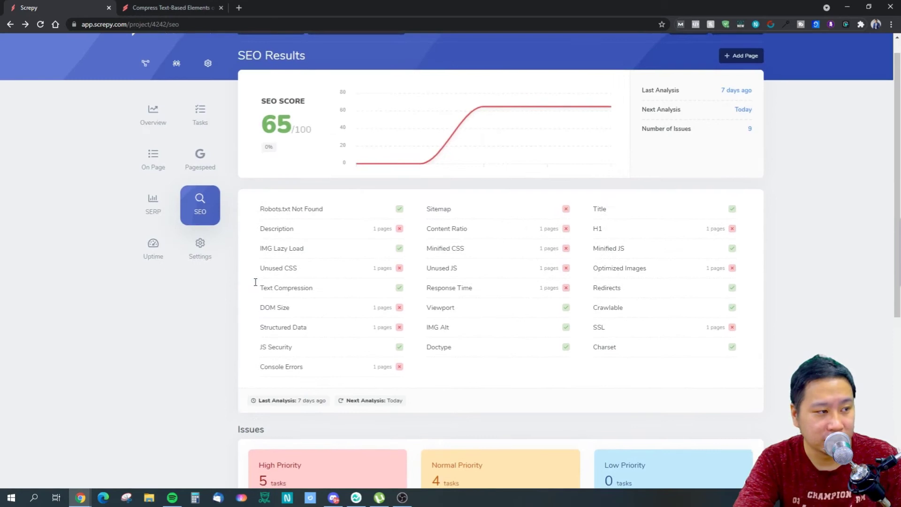
scroll(275, 297, down, 6)
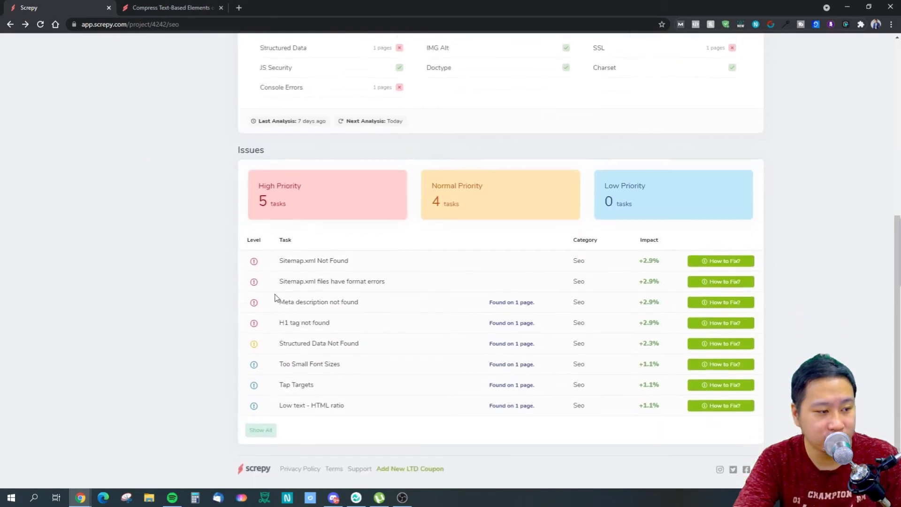
scroll(164, 267, up, 6)
click(153, 267)
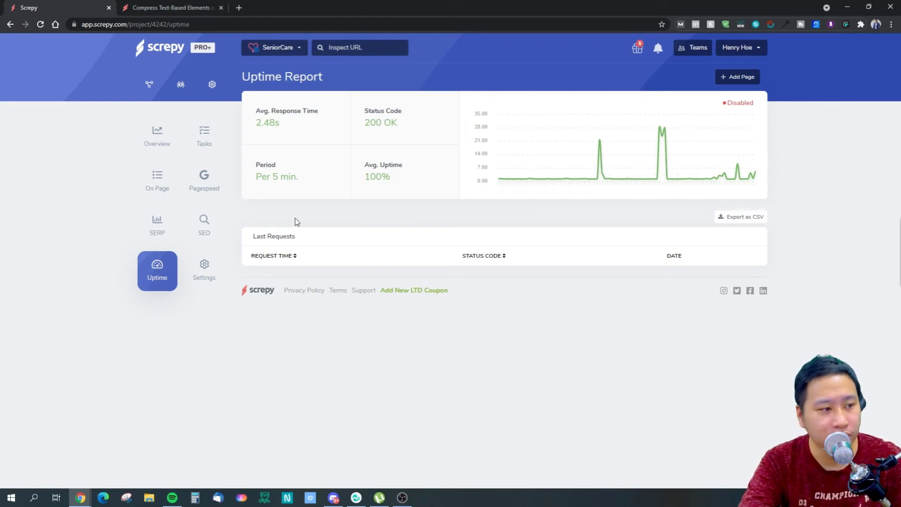
- Open Settings and review the General, Analysis and Delete Project sections
click(207, 280)
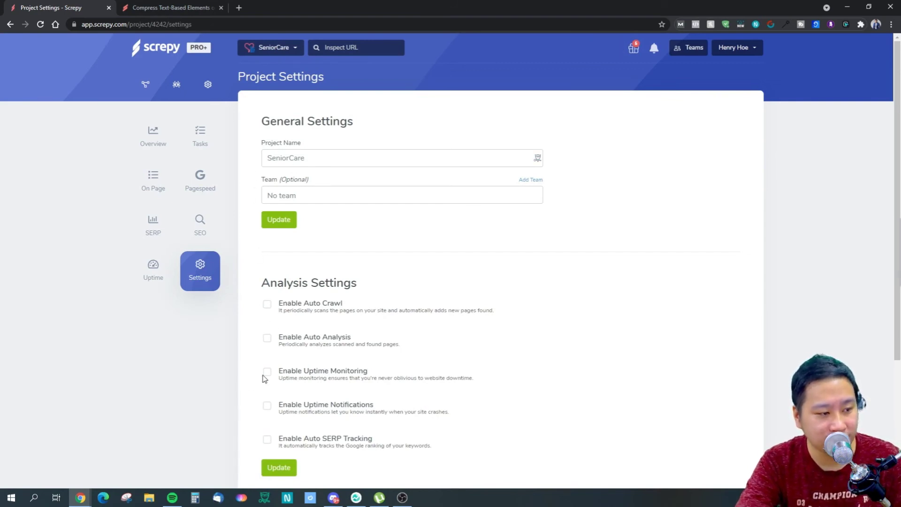
scroll(249, 374, down, 3)
scroll(181, 282, up, 1)
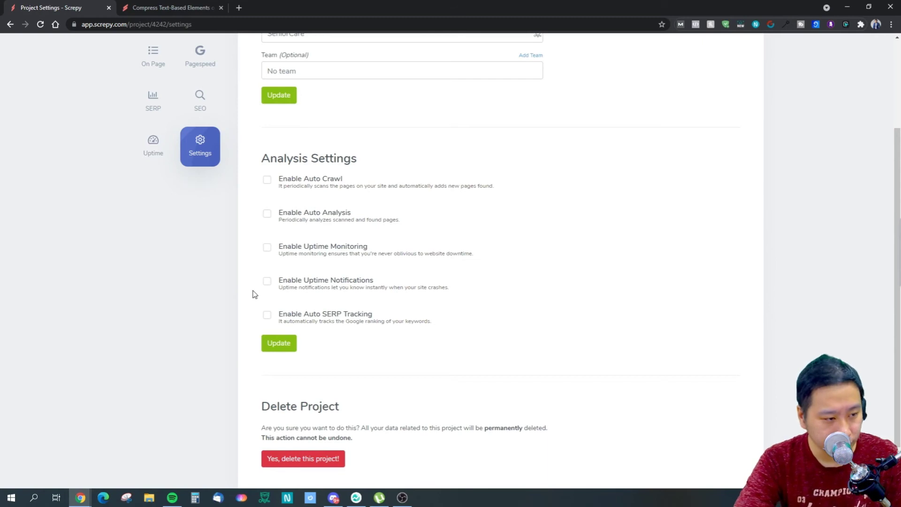
scroll(252, 289, up, 3)
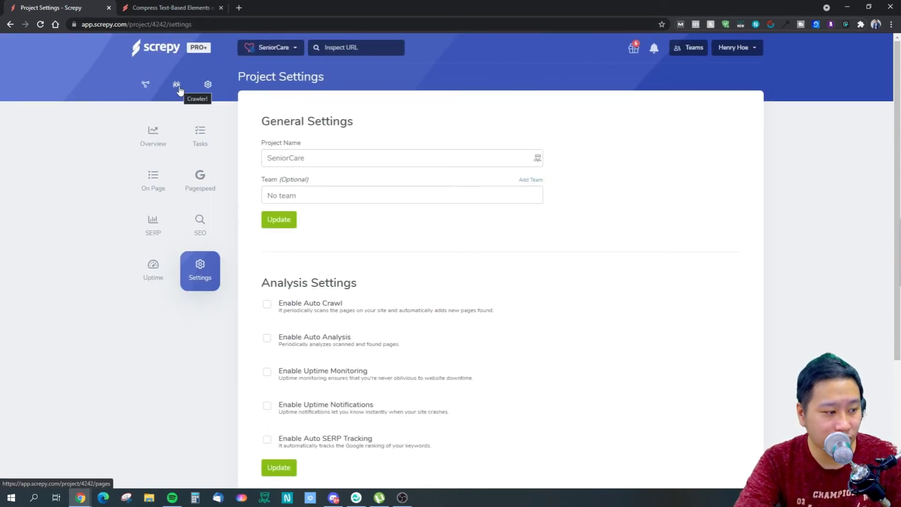
- Return to the My Projects list via the header's Projects icon
click(158, 45)
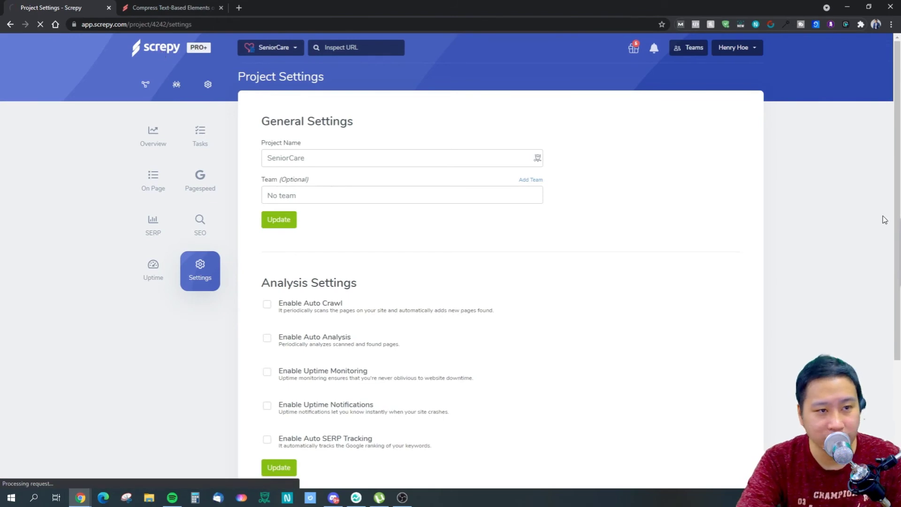